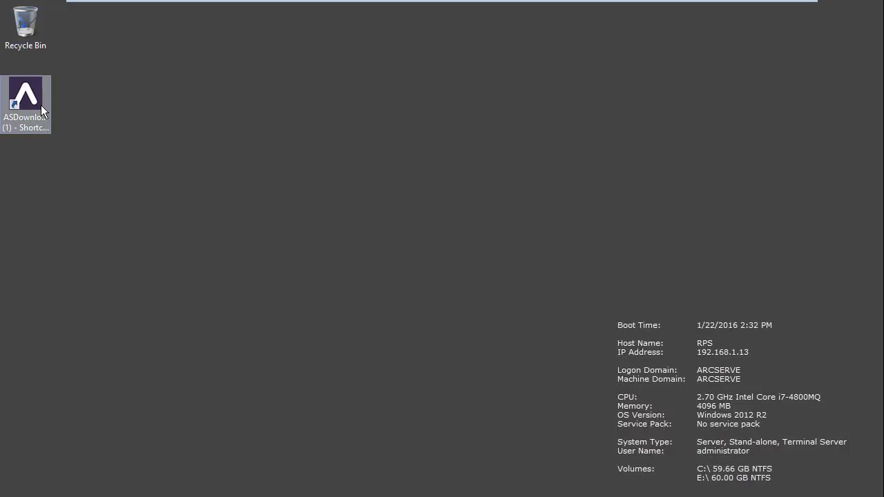
Step: Launch the Arcserve UDP installation wizard from the ASDownloader shortcut and accept the license agreement
double_click(25, 97)
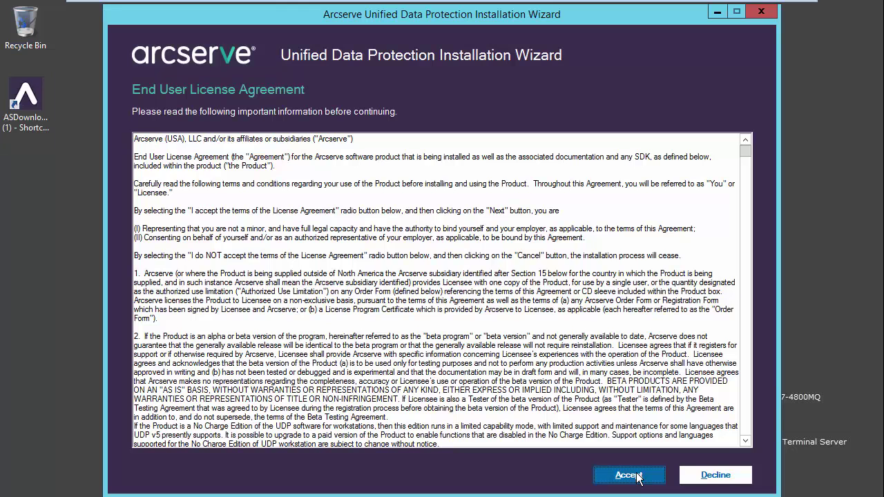
click(637, 476)
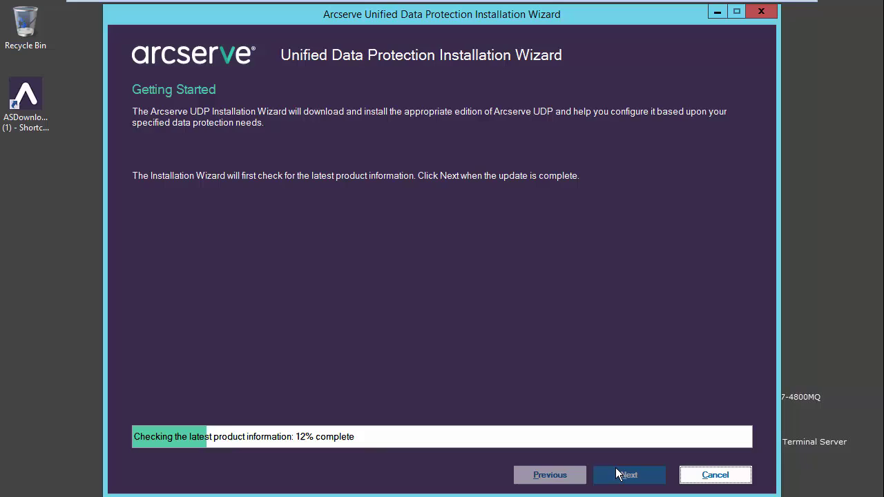
Step: Download Arcserve UDP plus Arcserve Backup as Arcserve_UDP_ASBU.zip and extract it
click(620, 475)
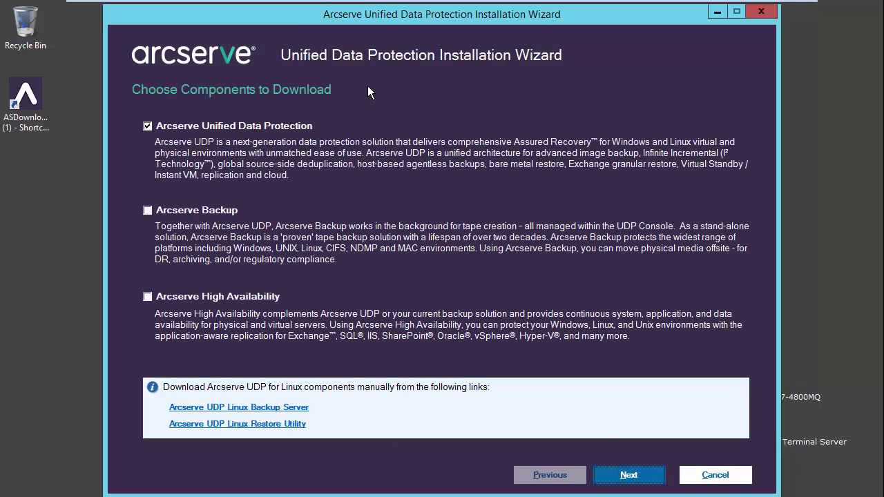
click(147, 210)
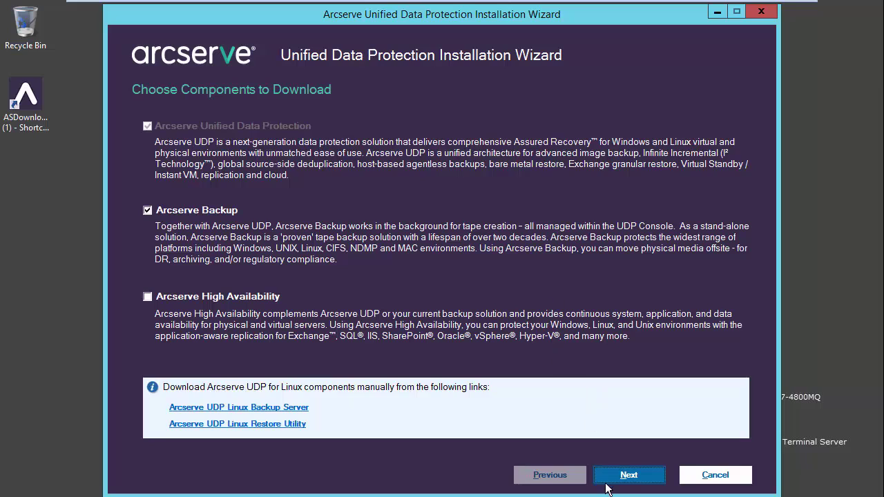
click(626, 475)
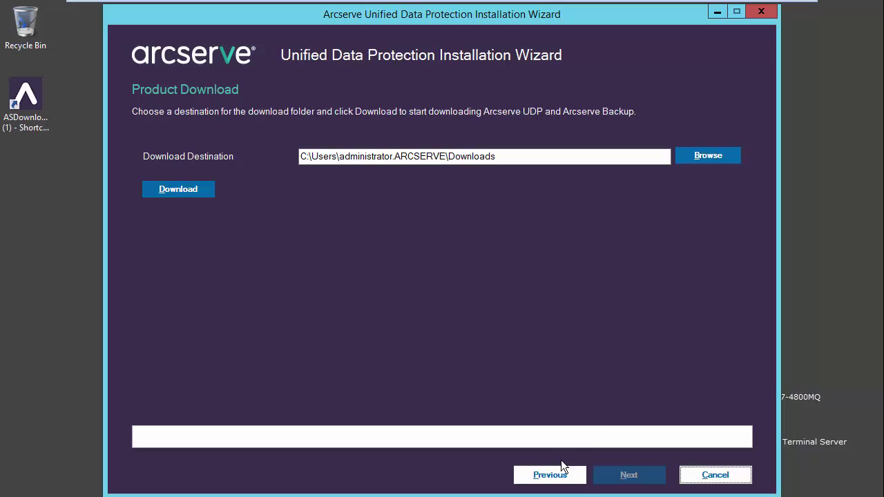
click(170, 192)
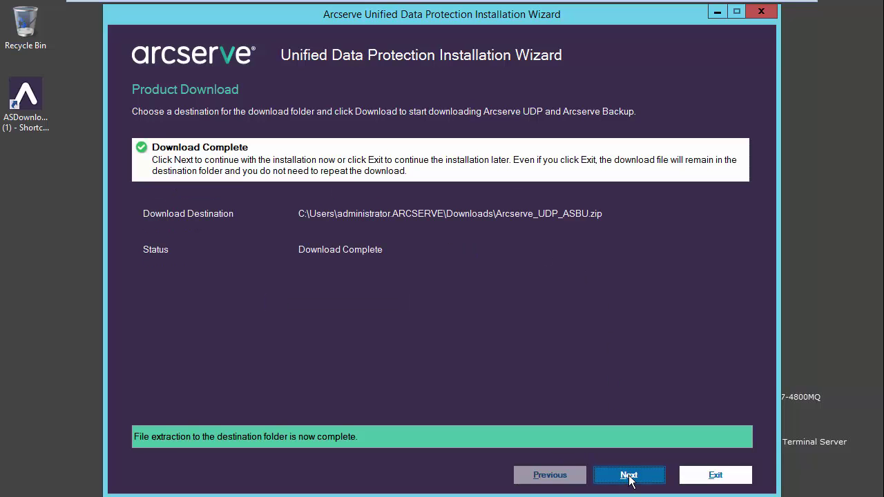
click(630, 481)
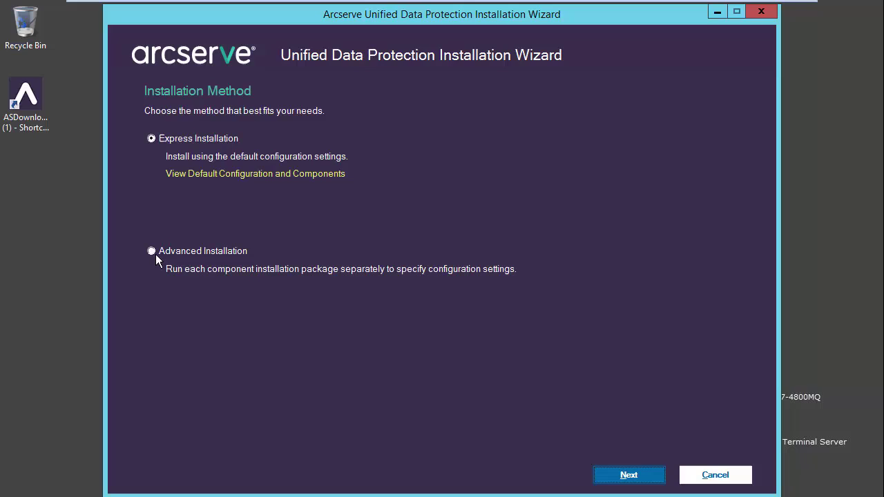
click(152, 253)
click(152, 139)
Step: Enter the admin password, rename the backup domain from RPS to 'UDP Tape' with a password, and install
click(627, 478)
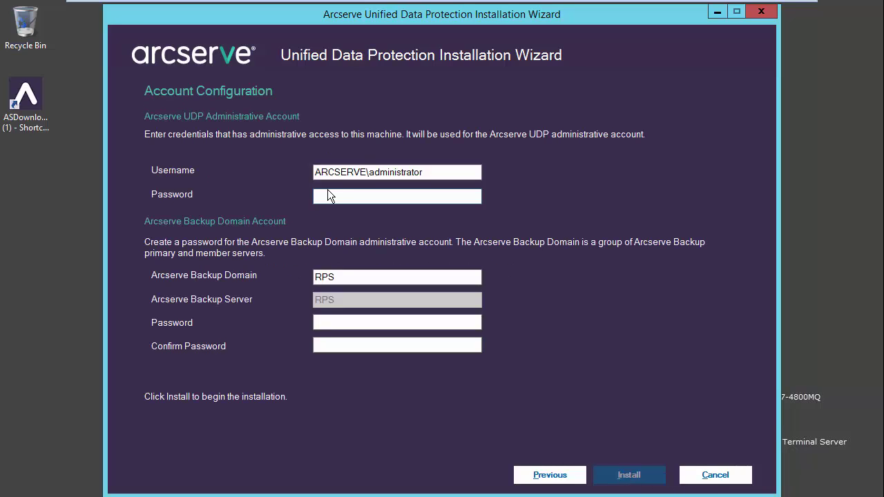
text(••••••••••••)
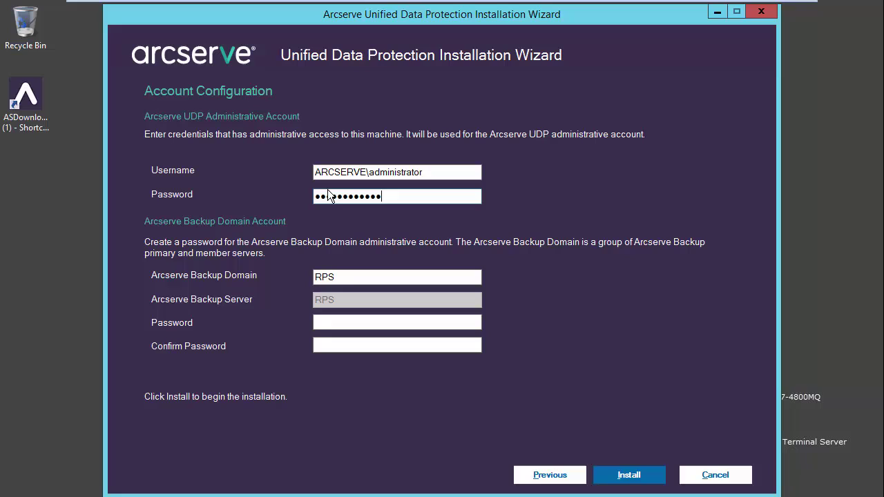
drag(348, 275, 294, 275)
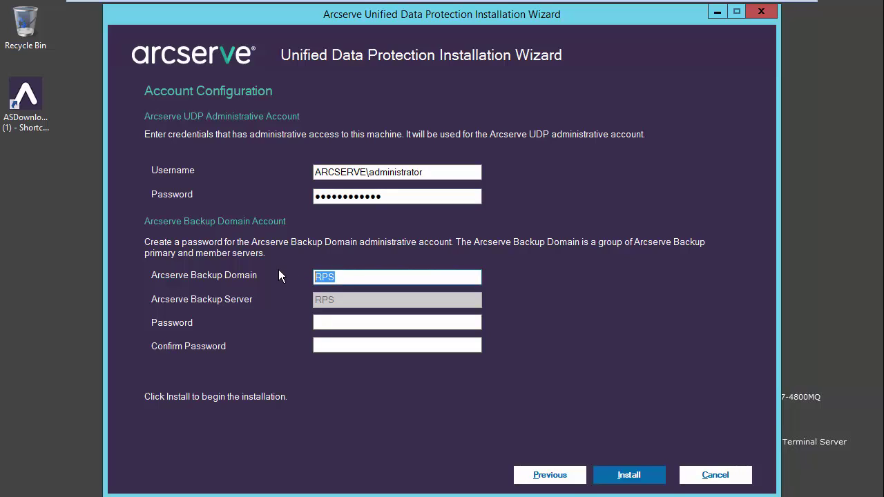
text(UDP Tape)
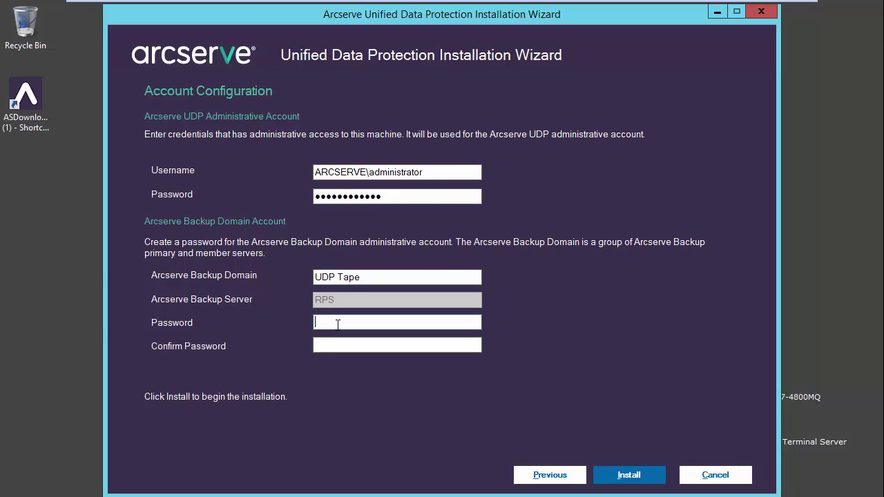
text(••••••••••••)
click(345, 345)
text(•••••••)
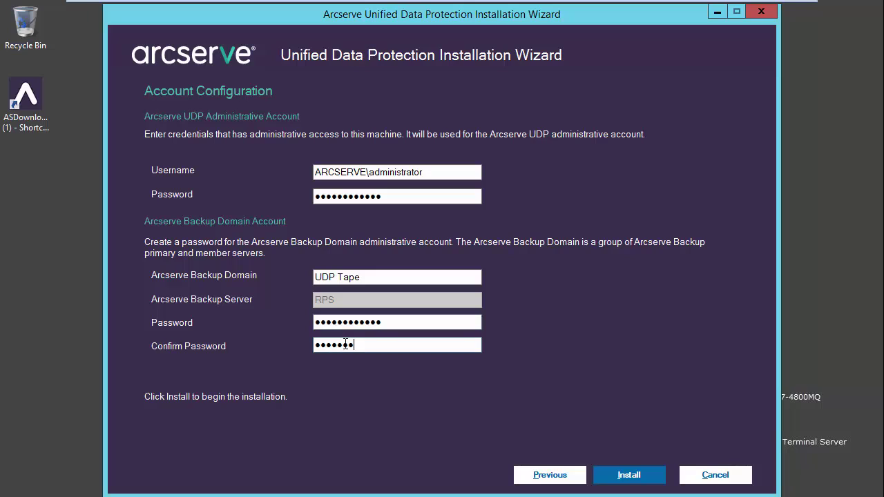
text(•••••)
click(629, 475)
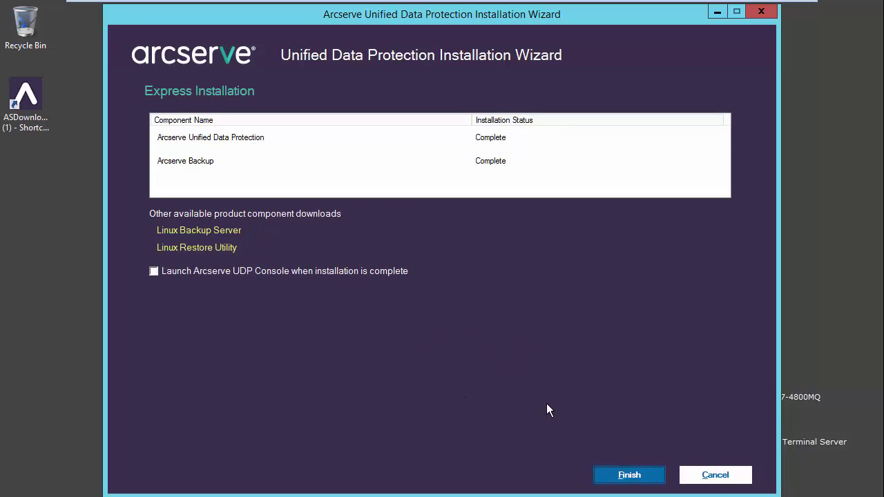
Step: Finish the installer and sign into server RPS using Windows Authentication
click(637, 482)
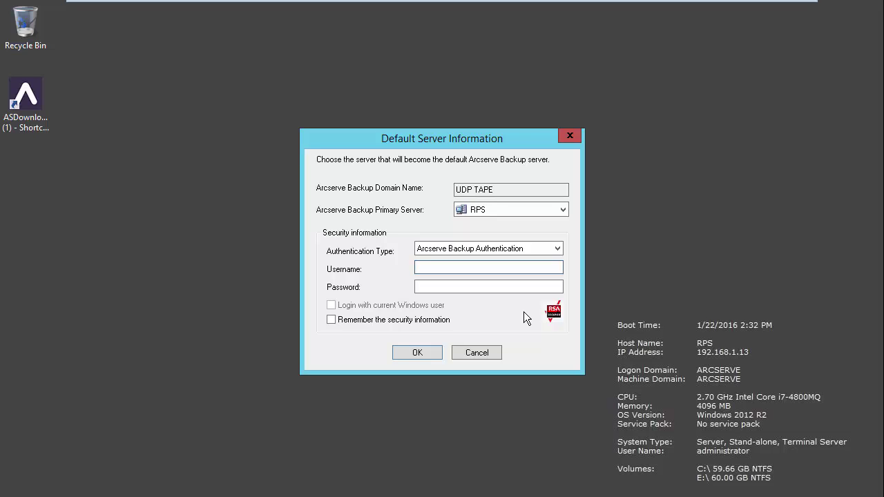
click(556, 249)
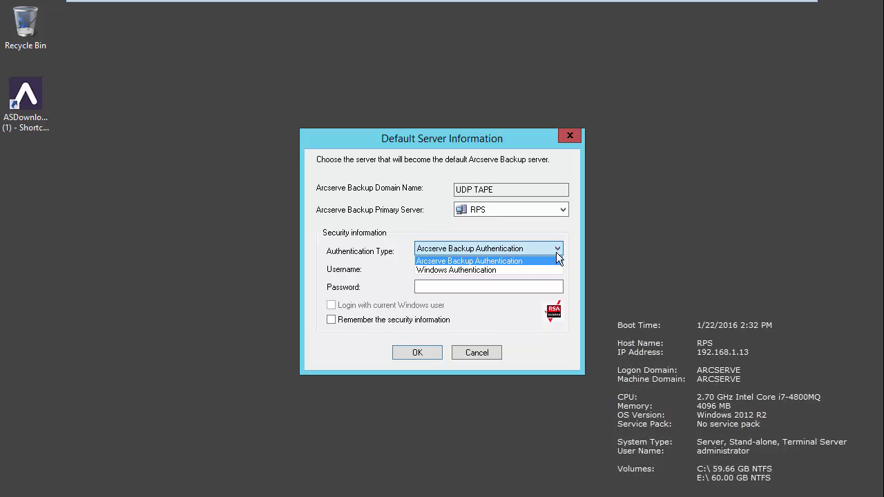
click(507, 268)
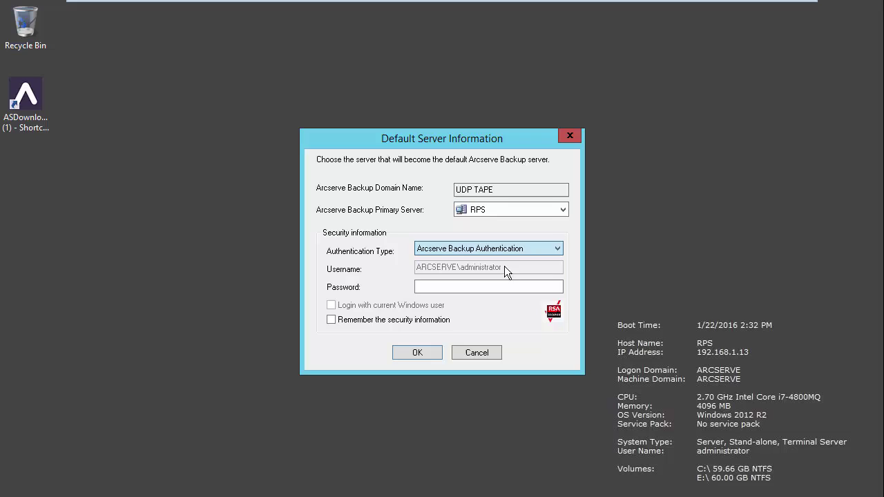
click(416, 354)
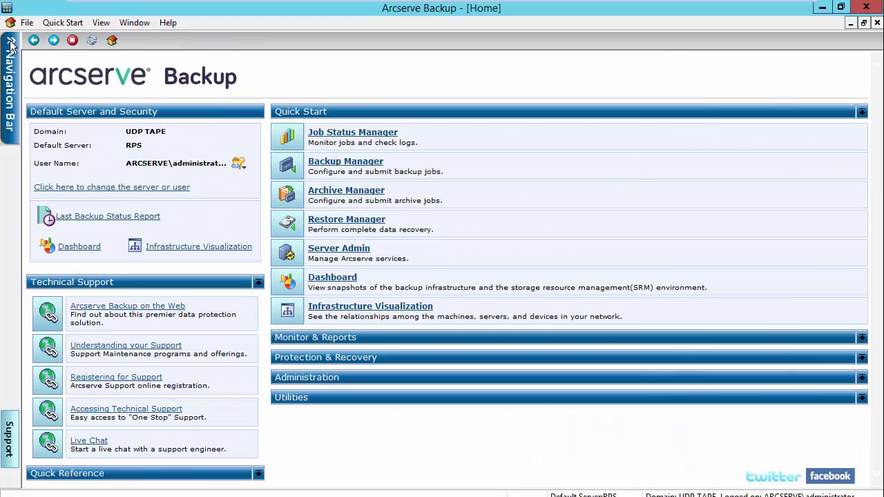
Step: Leave the tutorial, pin the Navigation Bar open, and go to Device under Administration
click(11, 40)
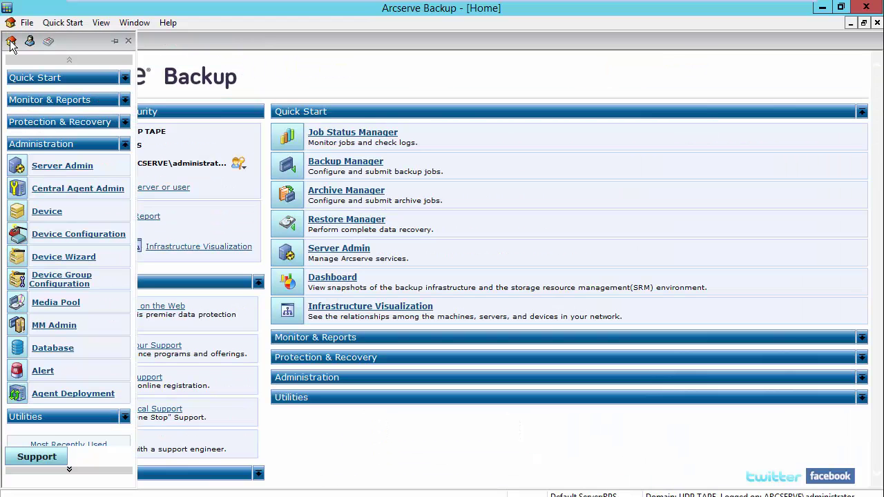
click(115, 42)
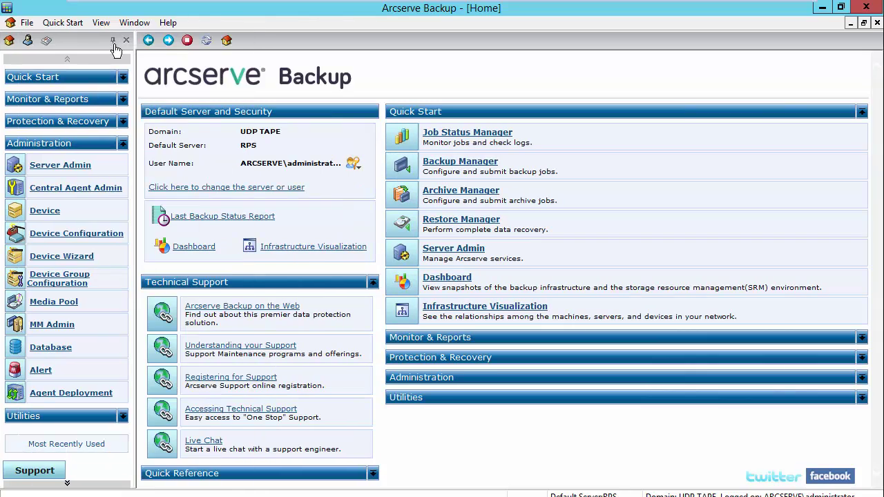
click(43, 214)
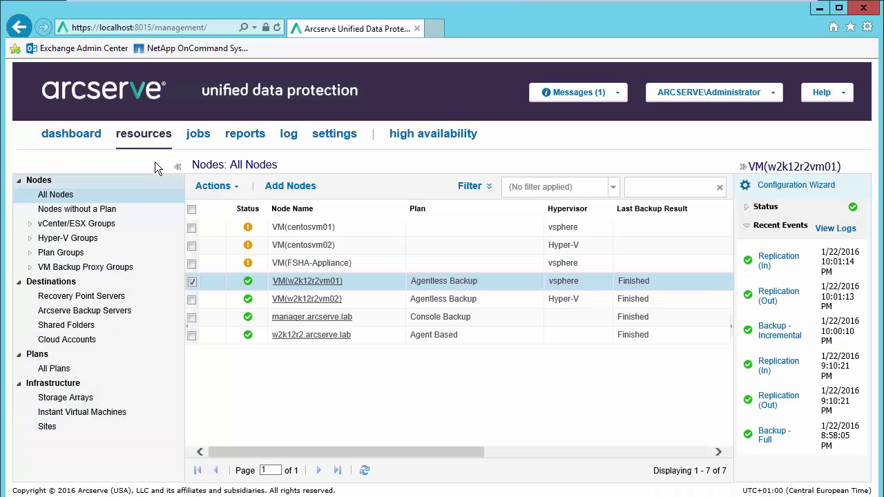
Step: Add Arcserve Backup server rps.arcserve.lab with its password, then view PGRP0's media slots
click(122, 313)
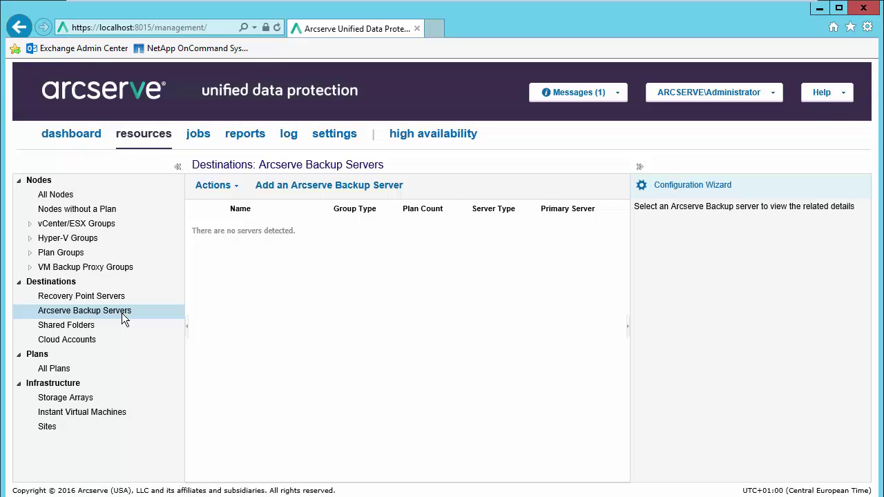
click(325, 187)
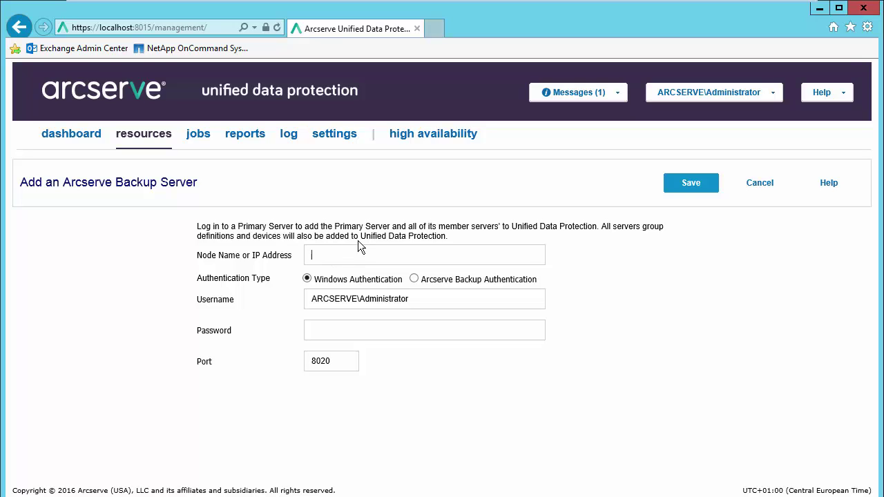
text(rps.arcserve.lab)
click(339, 328)
text(*************)
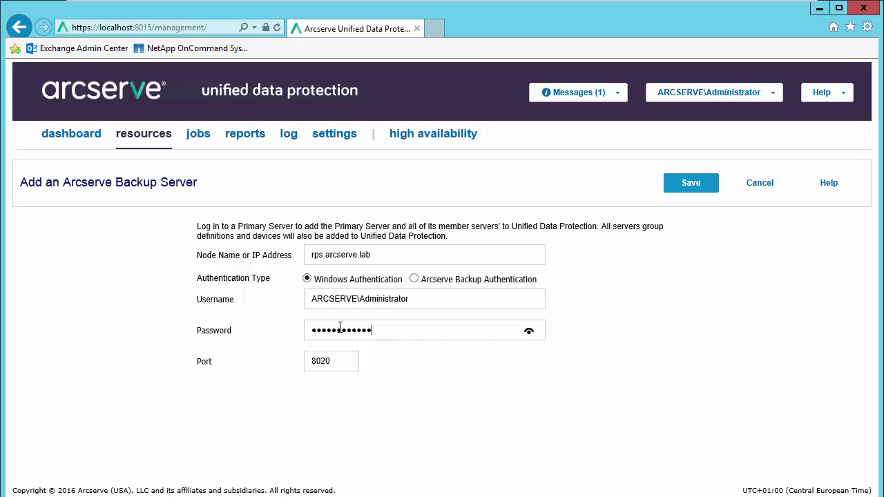
click(688, 183)
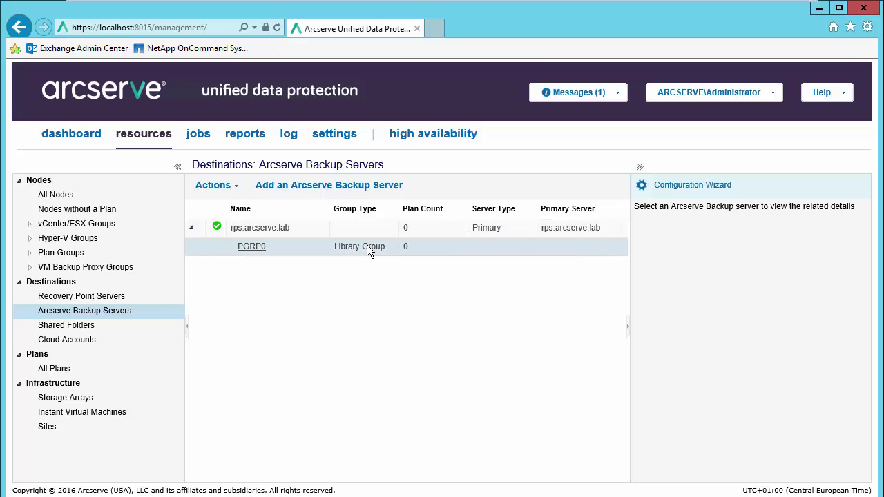
click(252, 247)
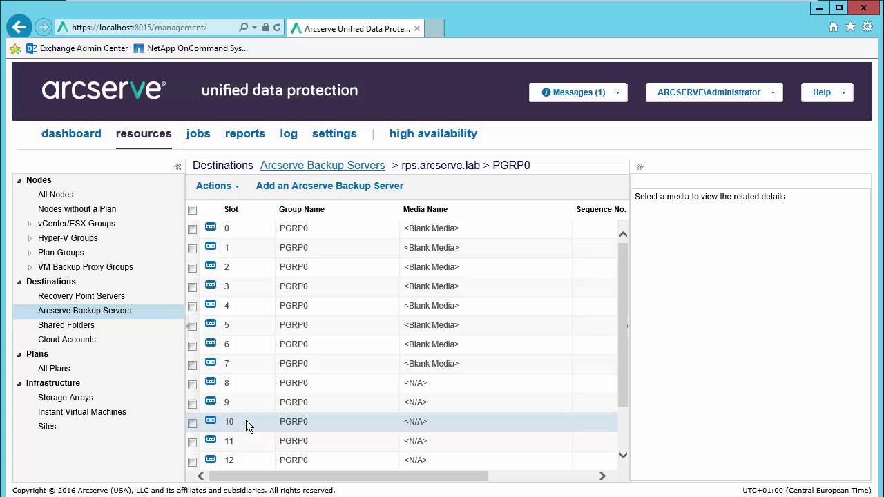
Step: Open the Agentless Backup plan from All Plans and add an empty Task3
click(55, 369)
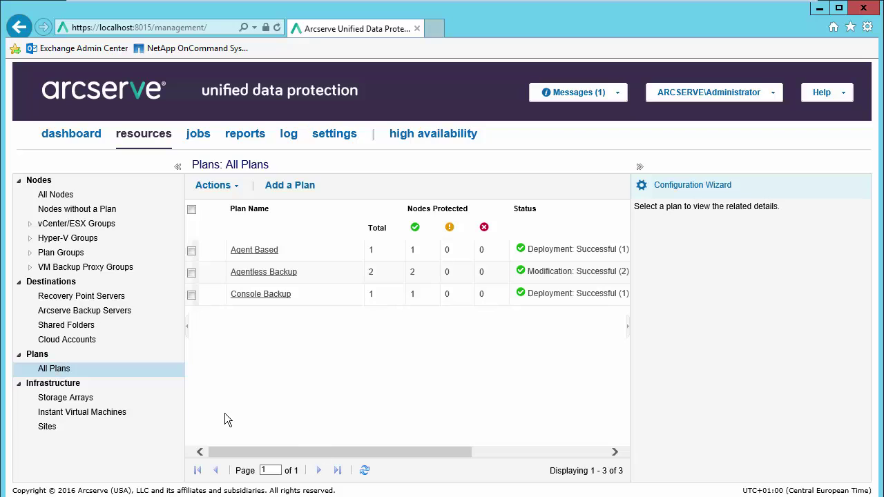
click(265, 278)
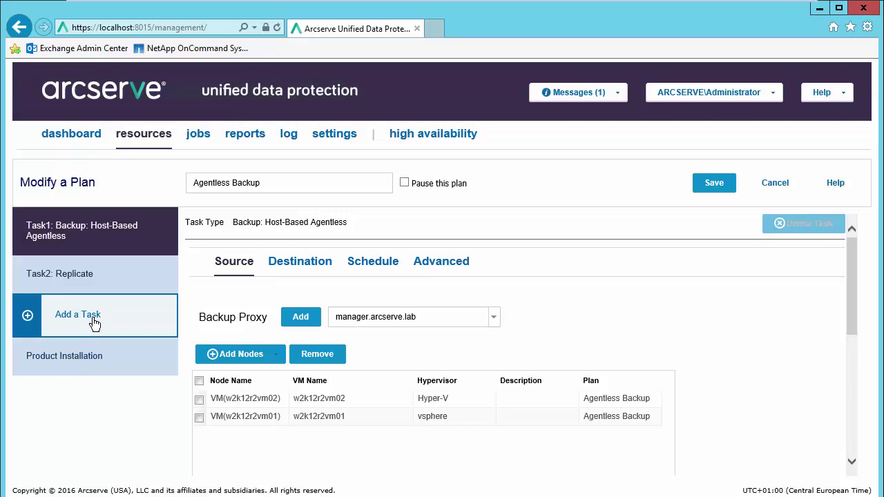
click(95, 323)
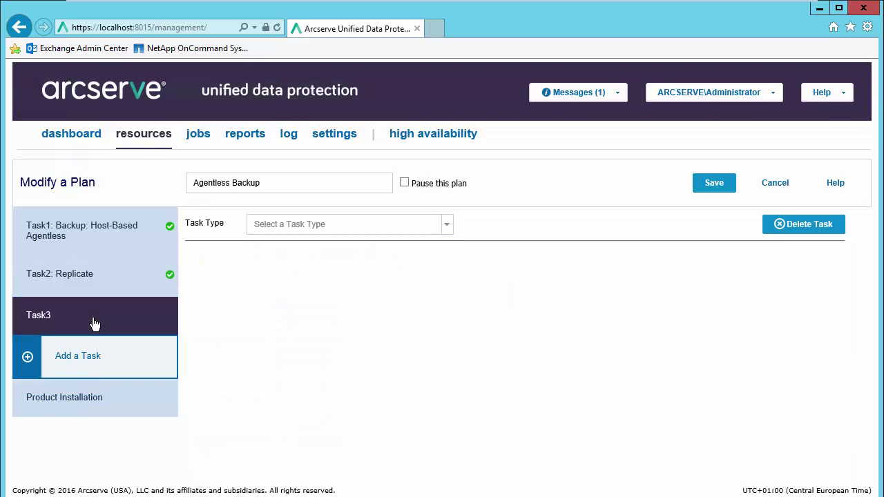
Step: Set Task3's type to Copy to Tape, keeping Task1's Daily Backups as source
click(447, 226)
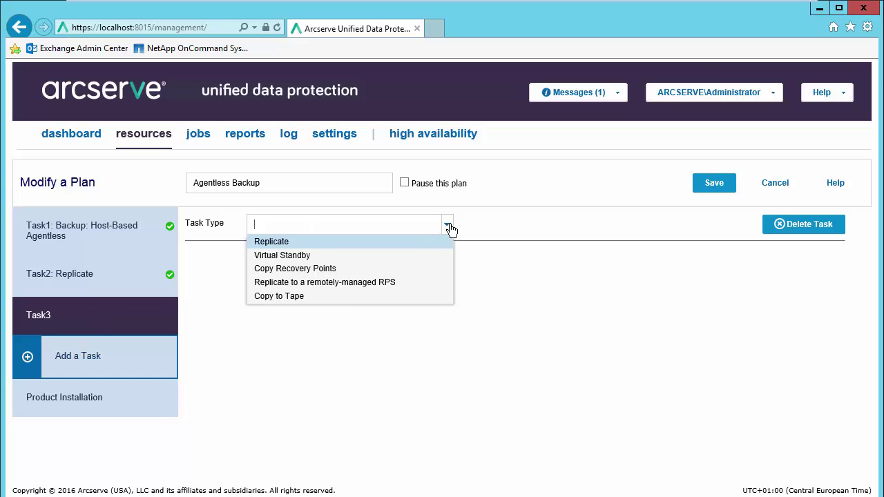
click(332, 297)
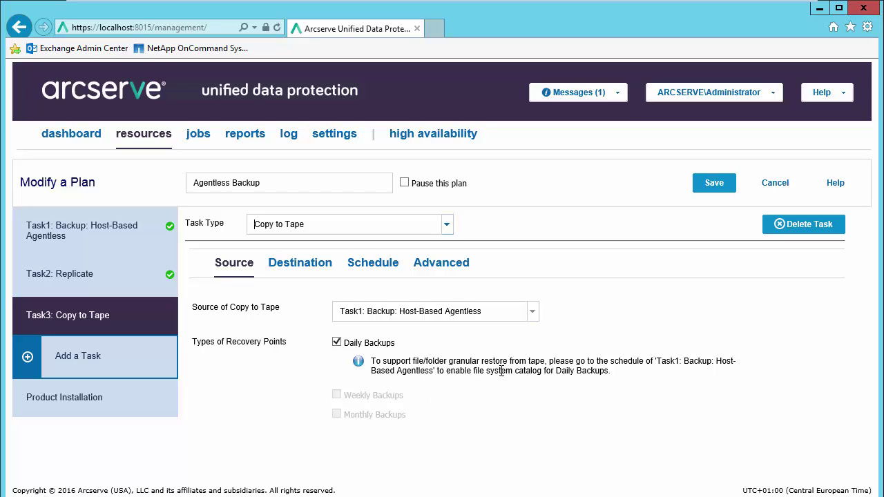
Step: Enable file system catalogs after Daily Backups in Task1's schedule, then return to Task3: Copy to Tape
click(94, 229)
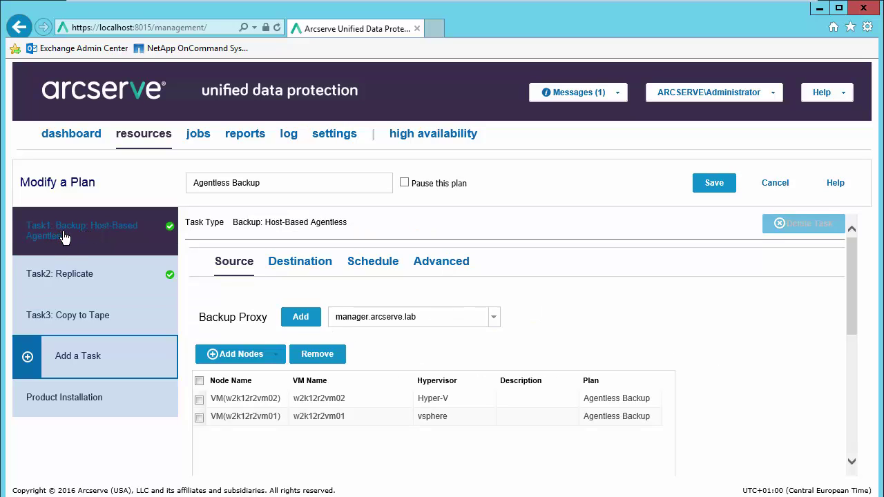
click(373, 263)
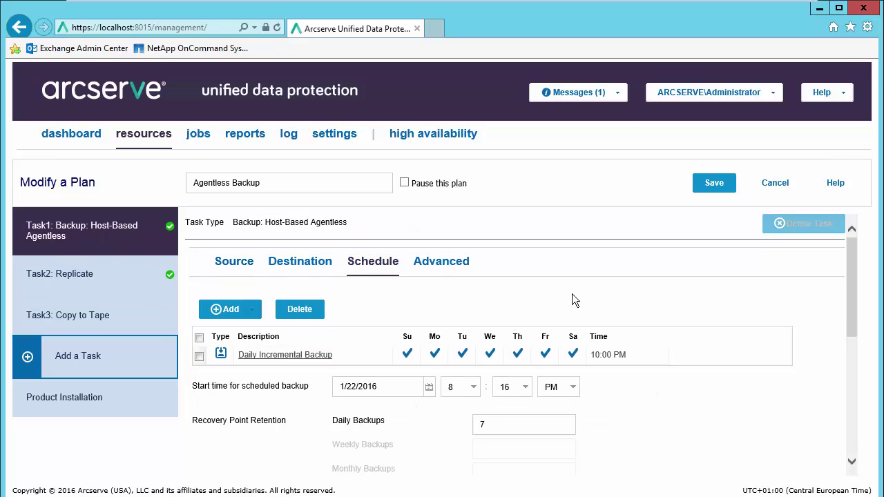
drag(853, 290, 847, 361)
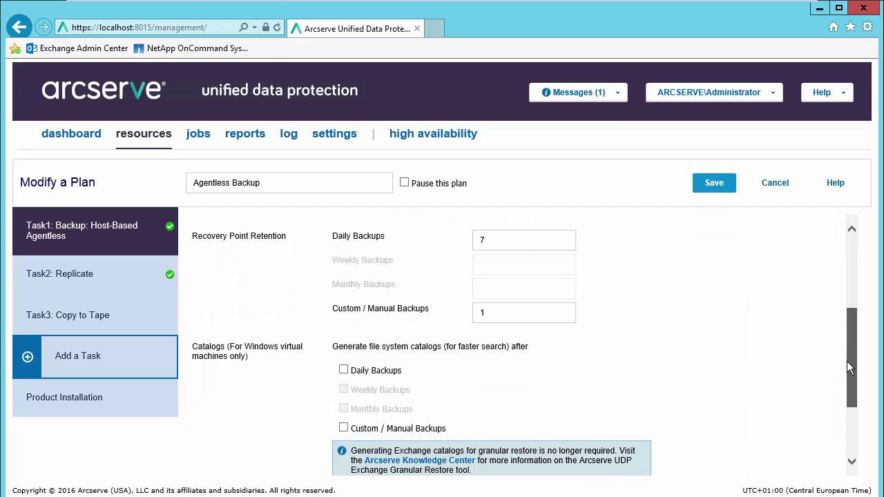
click(344, 371)
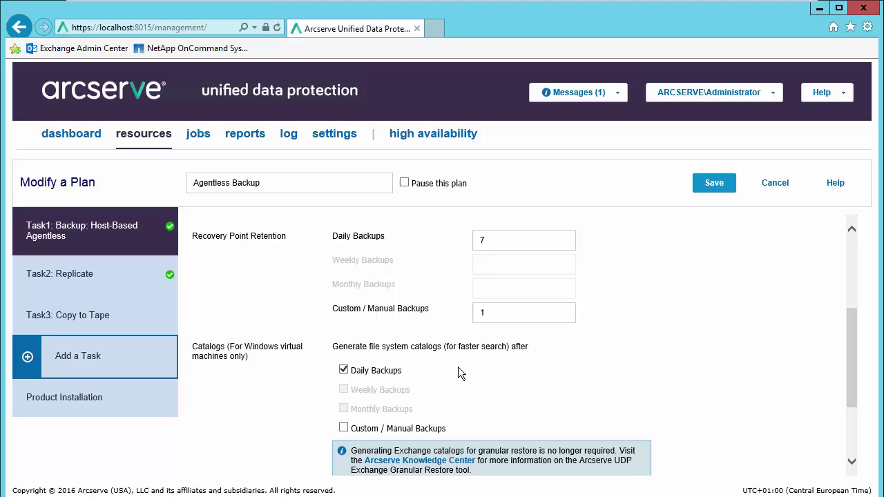
click(137, 324)
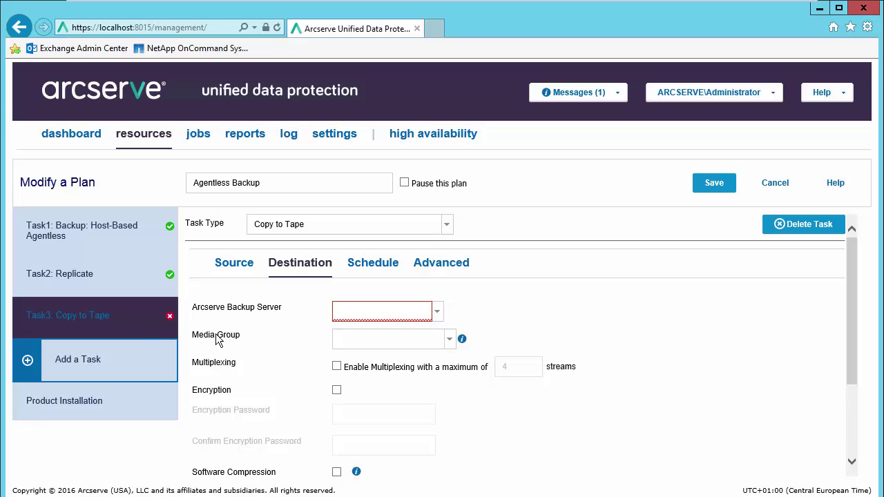
Step: Select backup server rps.arcserve.lab and media group PGRP0, then review its blank-media slots
click(438, 309)
click(394, 331)
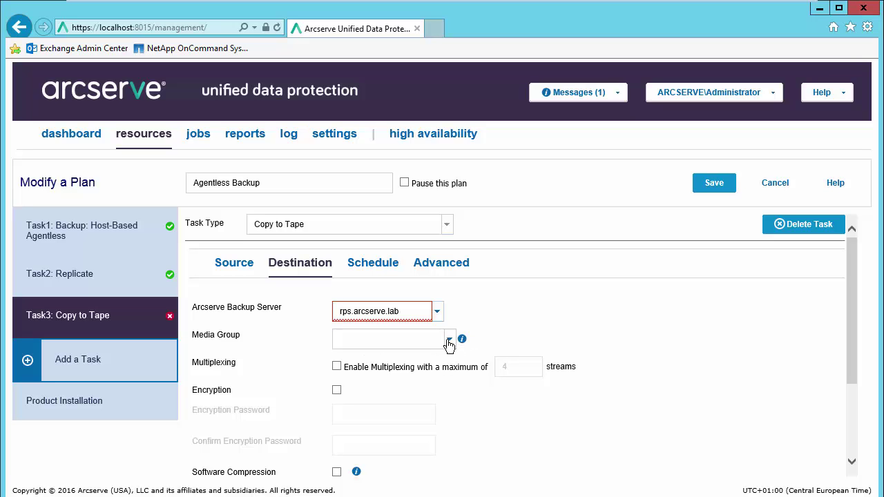
click(449, 342)
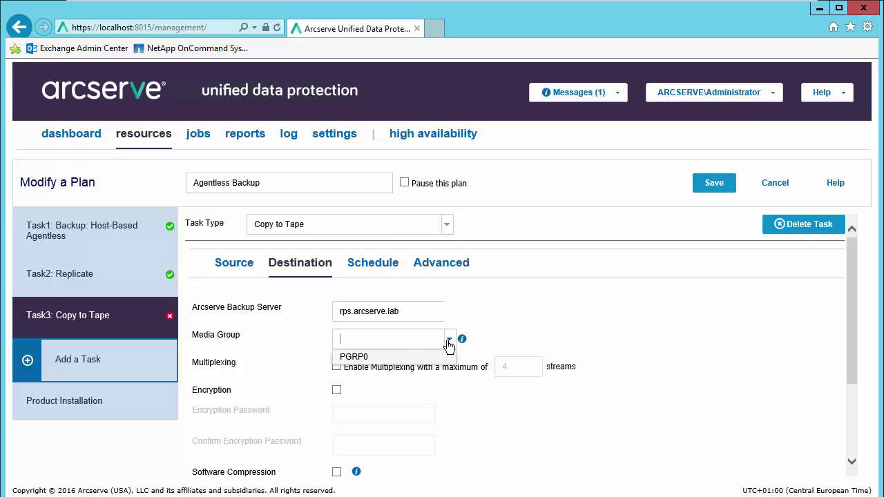
click(383, 359)
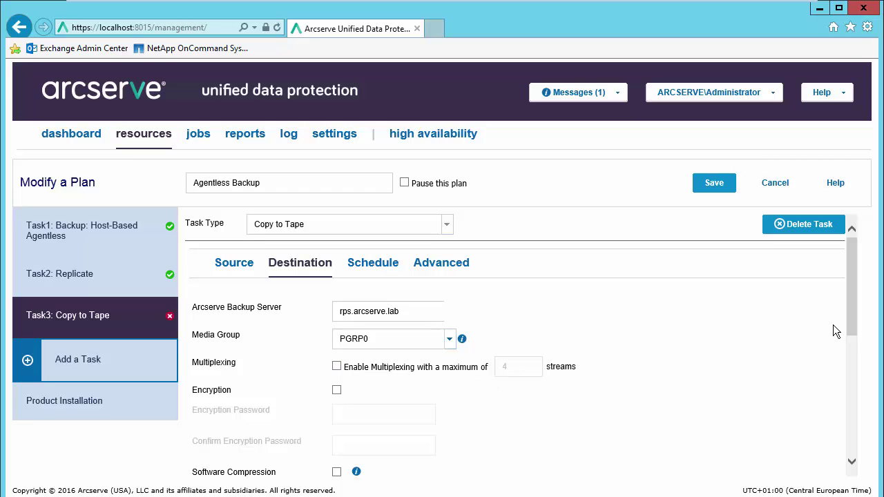
scroll(851, 311, down, 3)
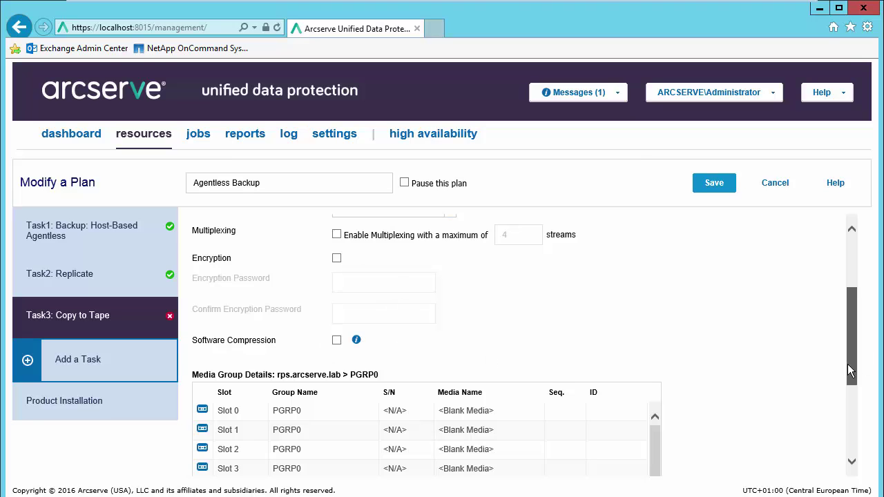
Step: Add a Copy to Tape schedule for Task3 running every day, 8:00 AM to 6:00 PM
scroll(848, 364, up, 4)
click(372, 266)
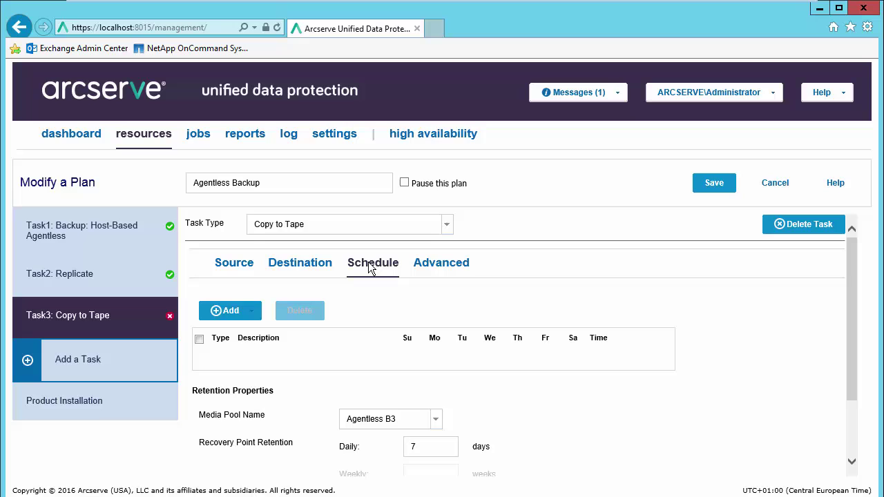
scroll(311, 286, down, 1)
click(253, 301)
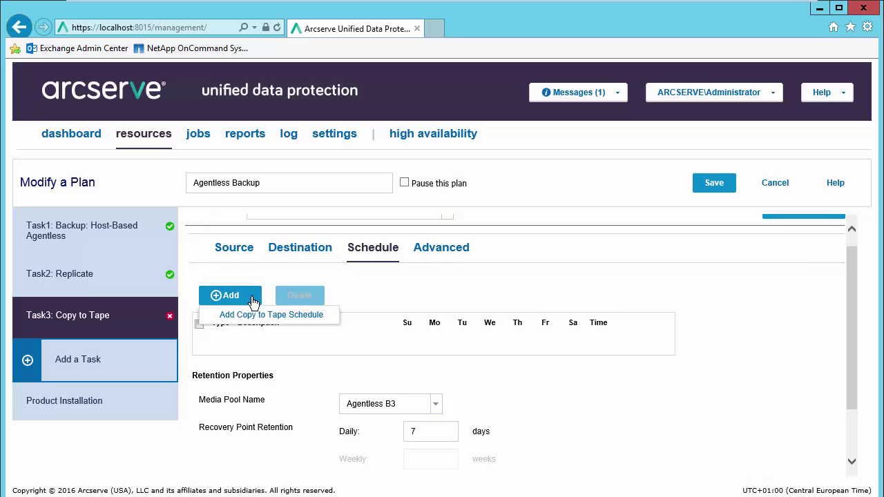
click(249, 316)
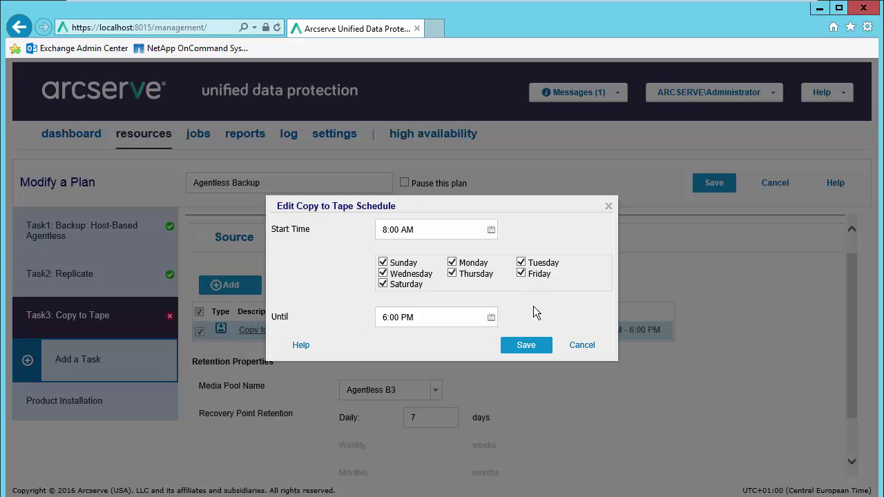
click(528, 345)
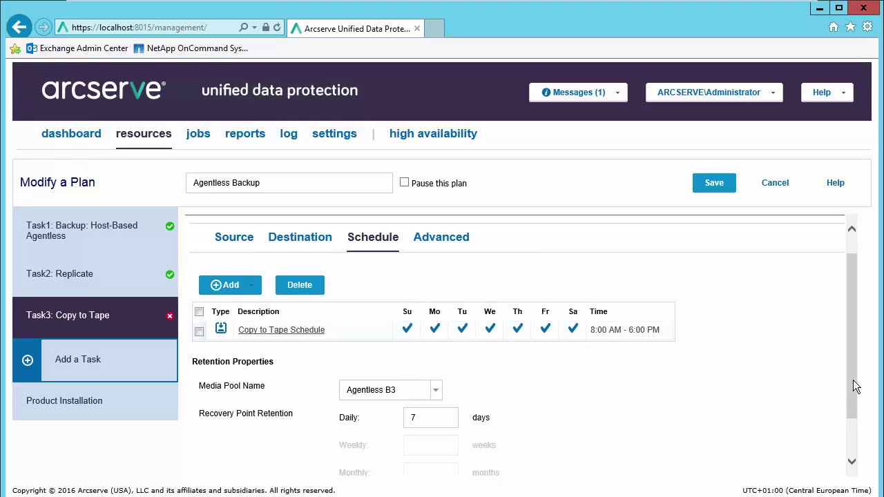
scroll(854, 380, down, 2)
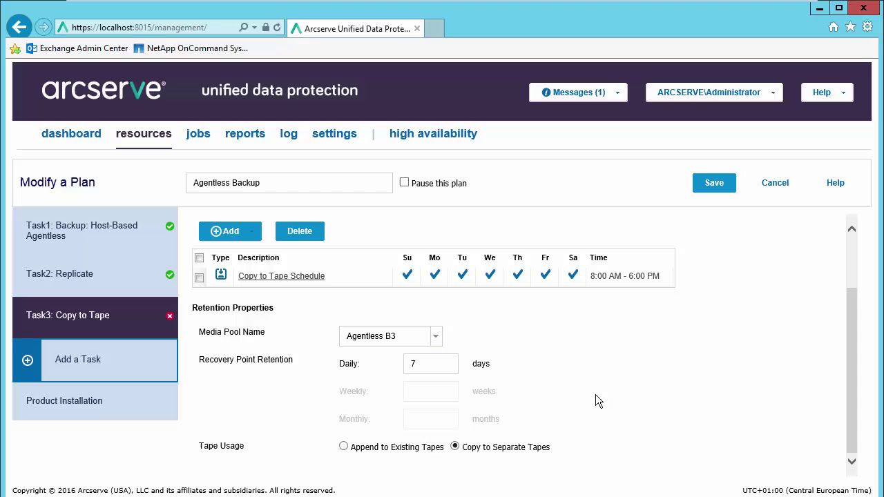
drag(849, 349, 846, 294)
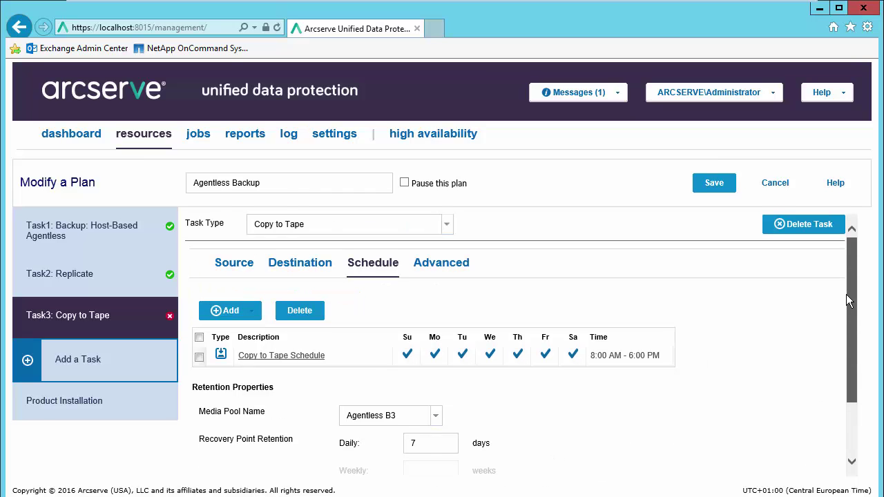
Step: Tick Enable Email Alerts in Task3's Advanced options
click(458, 266)
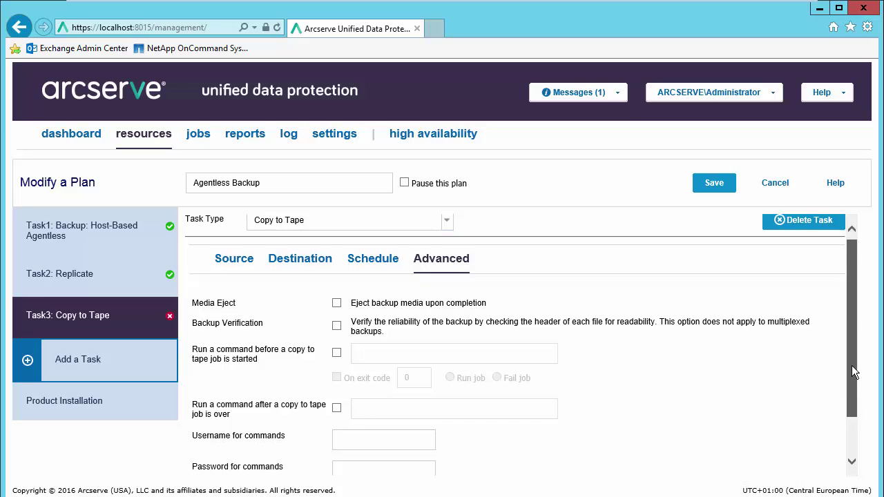
scroll(851, 366, down, 2)
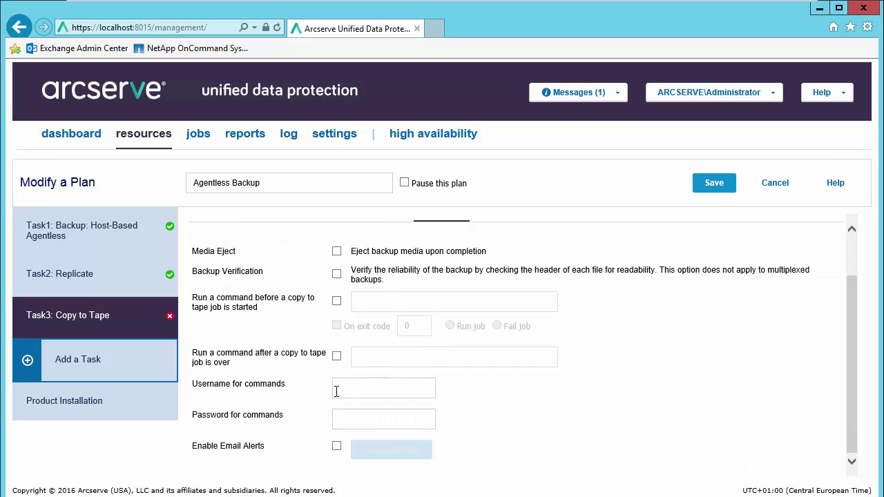
click(336, 447)
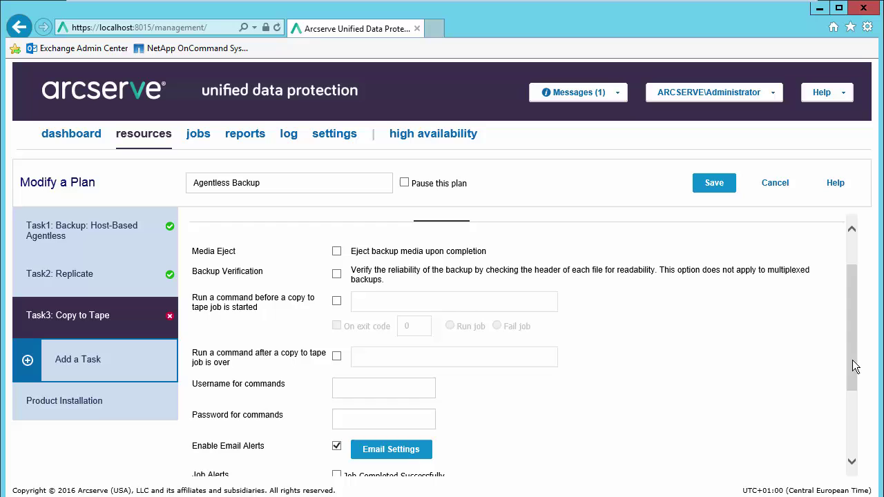
scroll(852, 361, up, 2)
Step: Save the Agentless Backup plan with its new Copy to Tape Task3
click(714, 185)
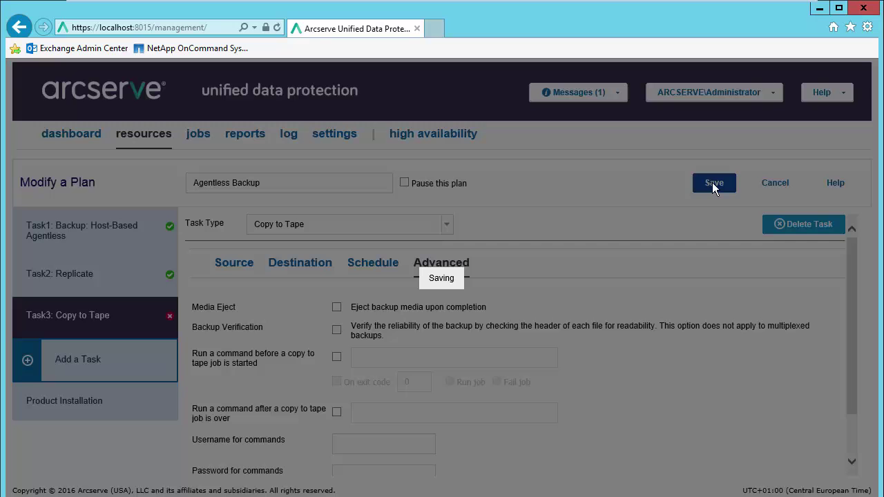